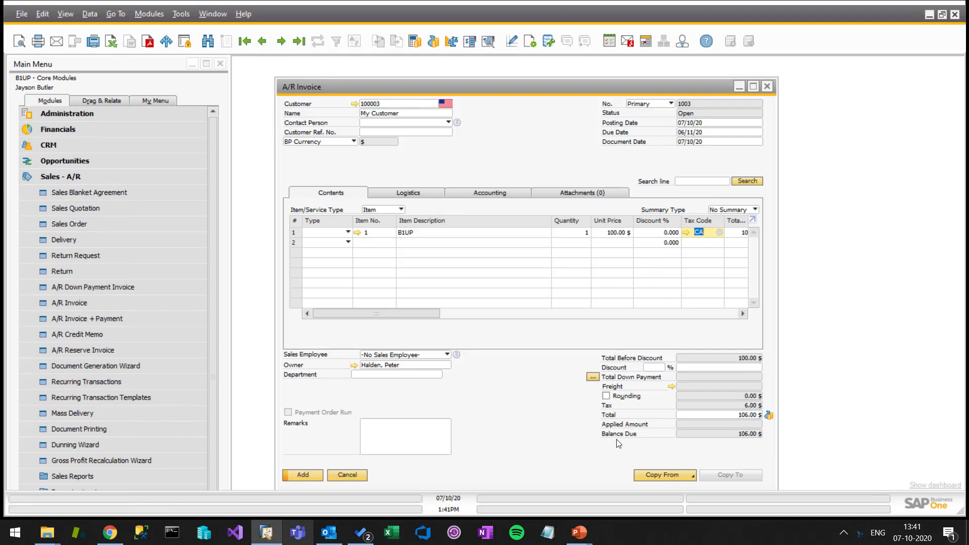
Step: Assign a sales employee to the invoice without updating existing rows, keeping the 106.00 $ total
click(409, 355)
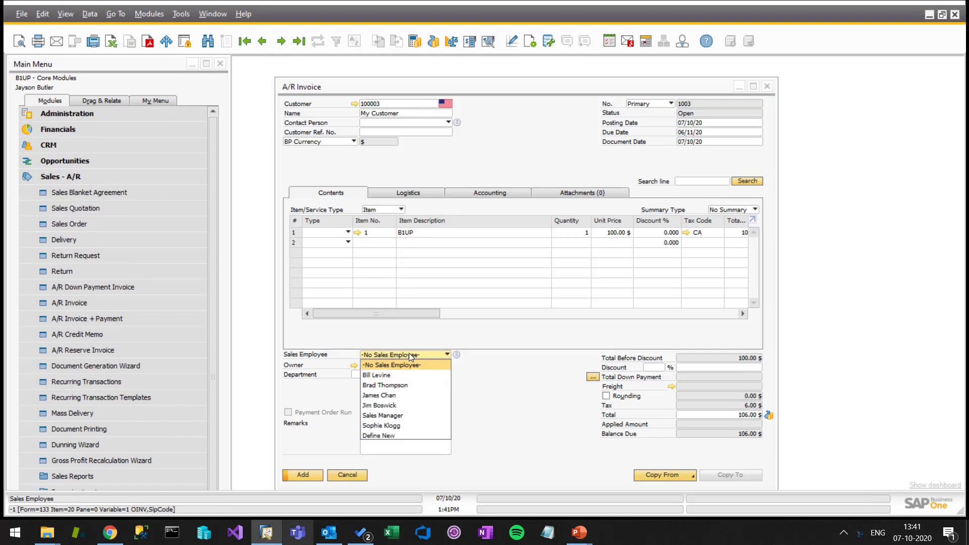
click(388, 395)
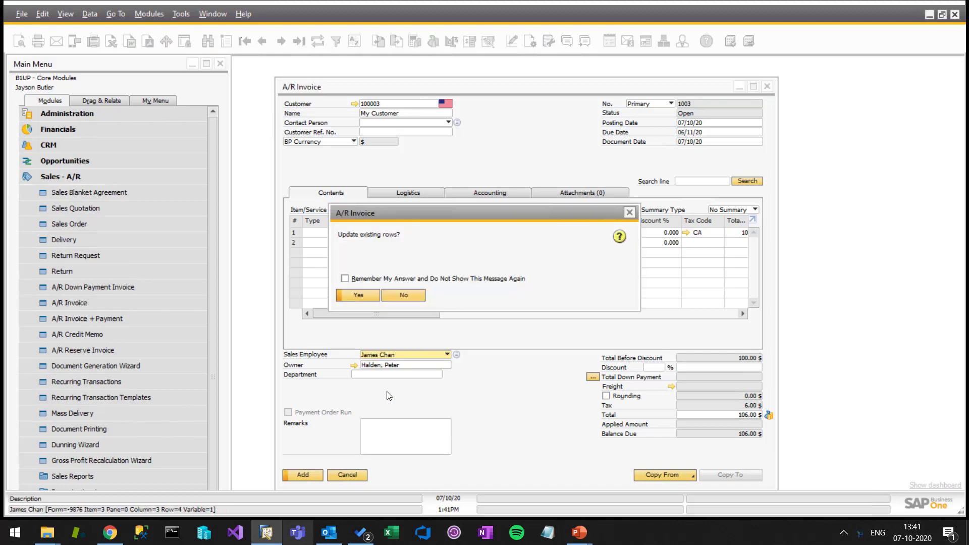
click(400, 293)
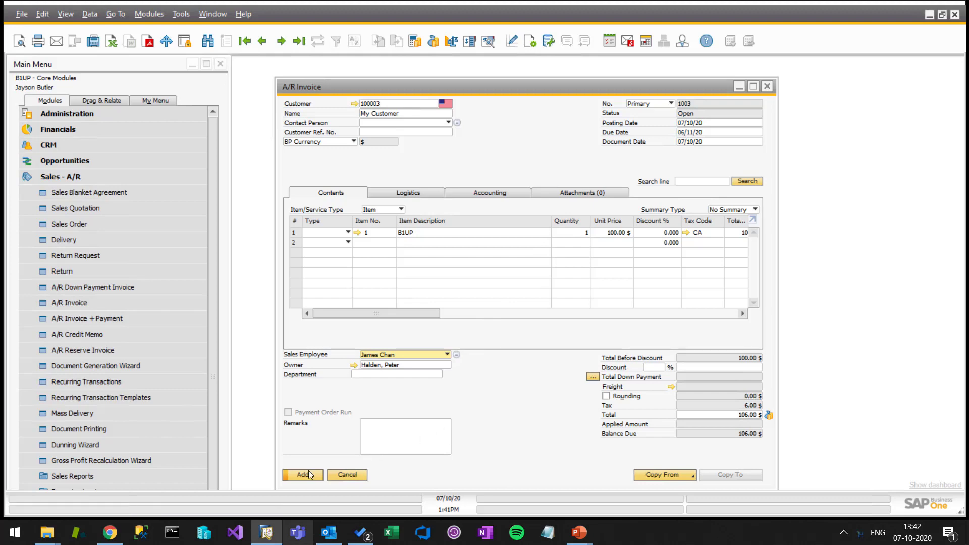
click(293, 475)
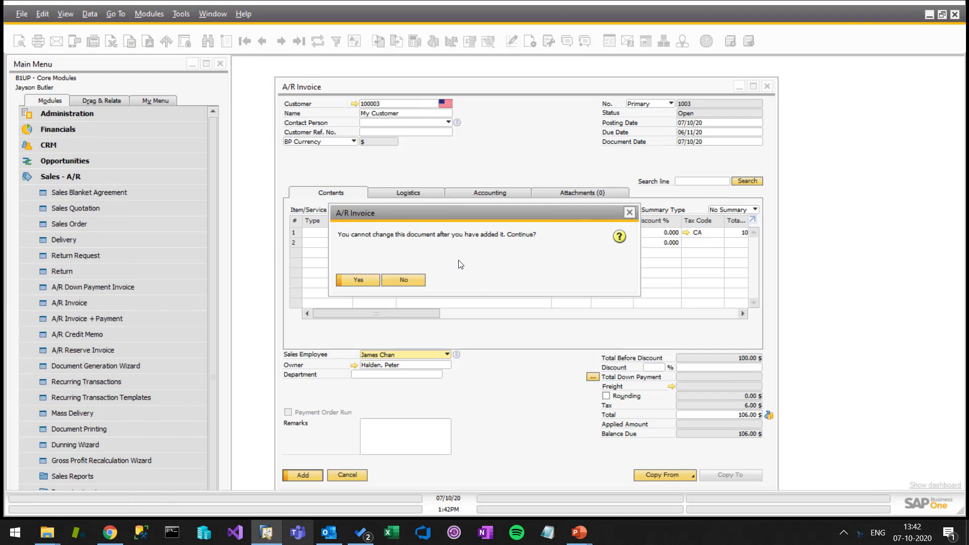
click(410, 280)
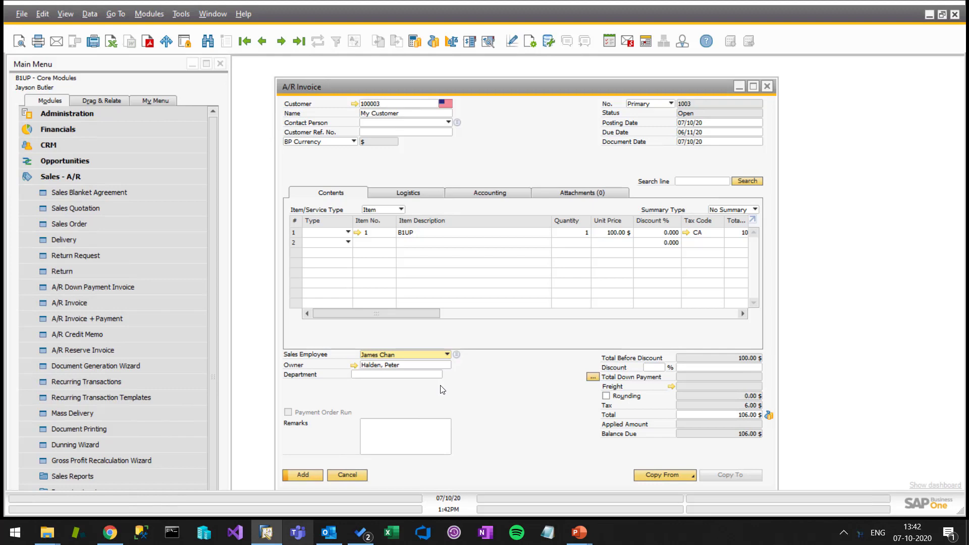
Step: Create a before-SAP validation on the invoice's Add button named 'Get rid of popup'
right_click(296, 473)
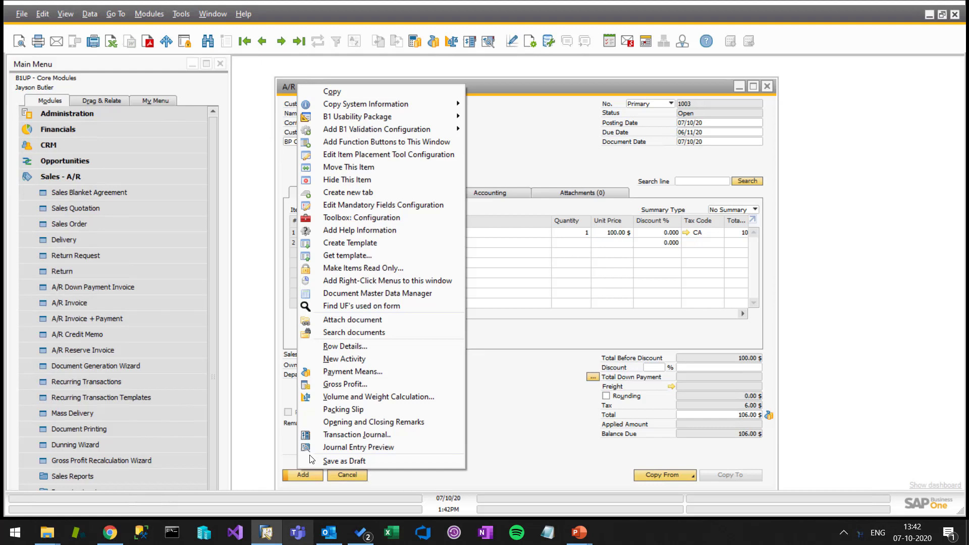
mouse_move(345, 130)
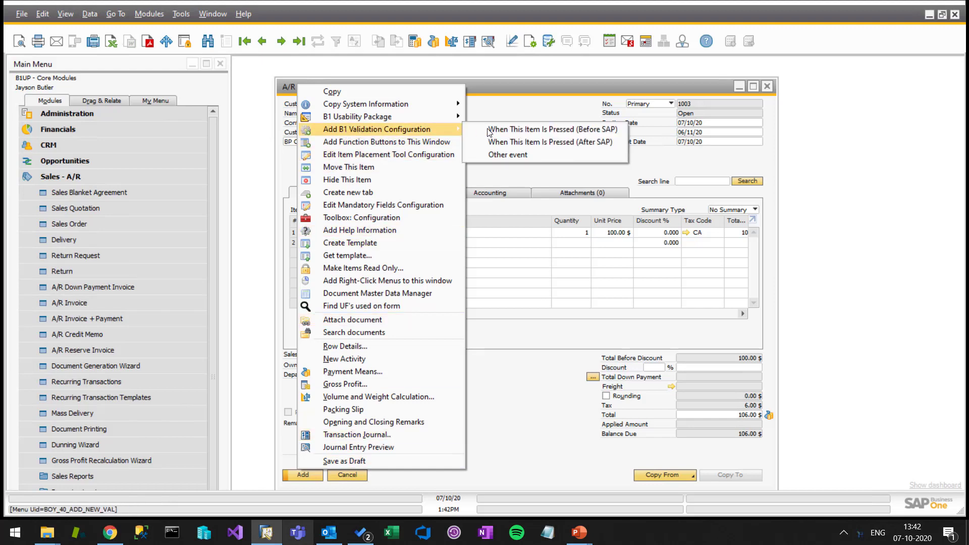
click(584, 127)
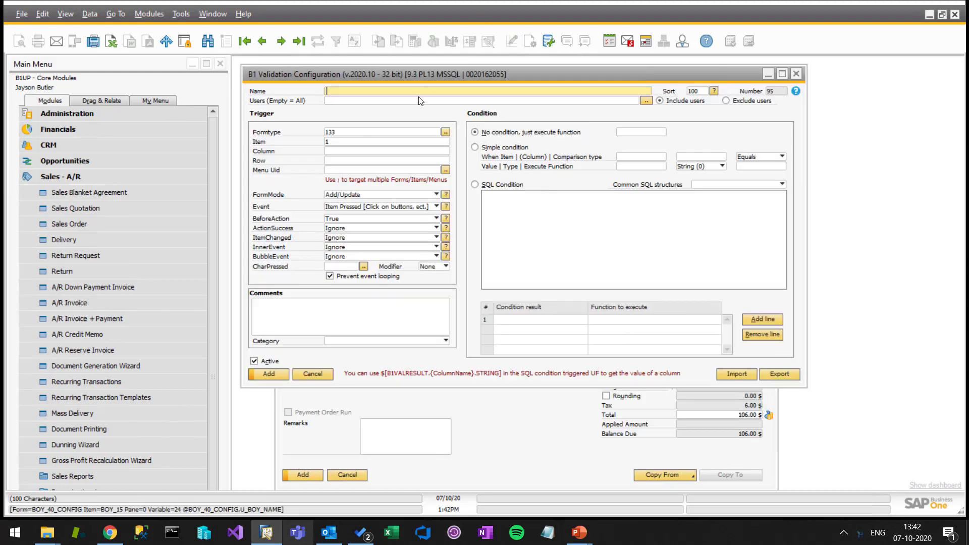
text(Get rid of )
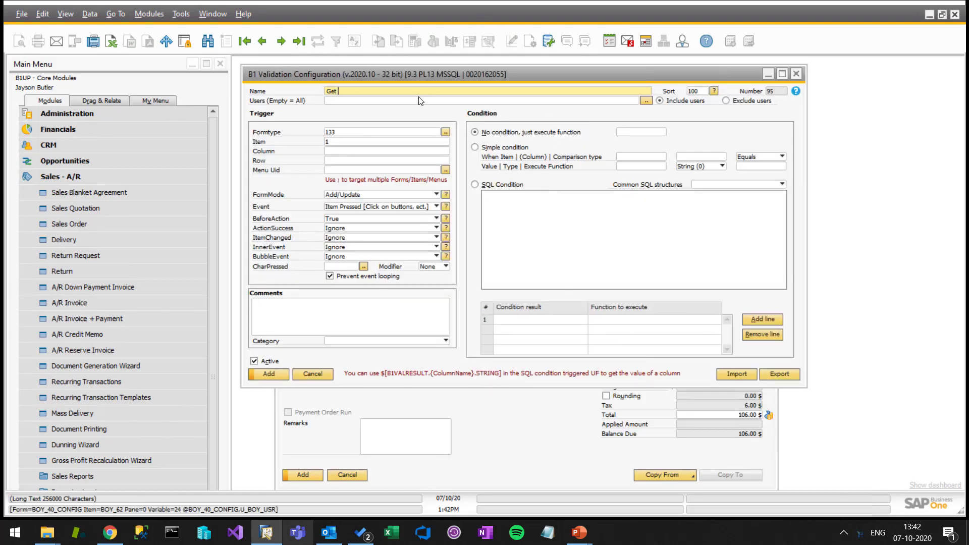
text(popup)
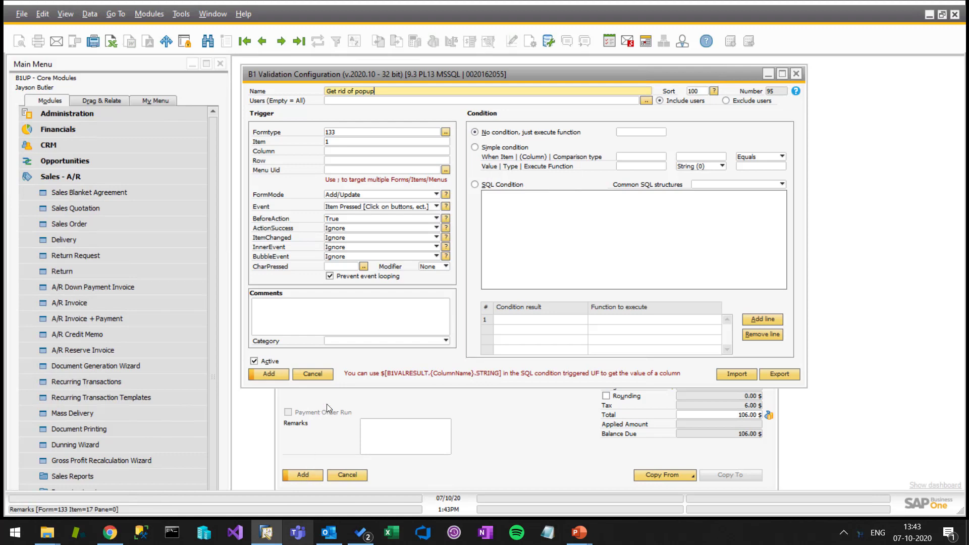
Step: Create a new universal function for the validation named 'Popup remover'
click(634, 134)
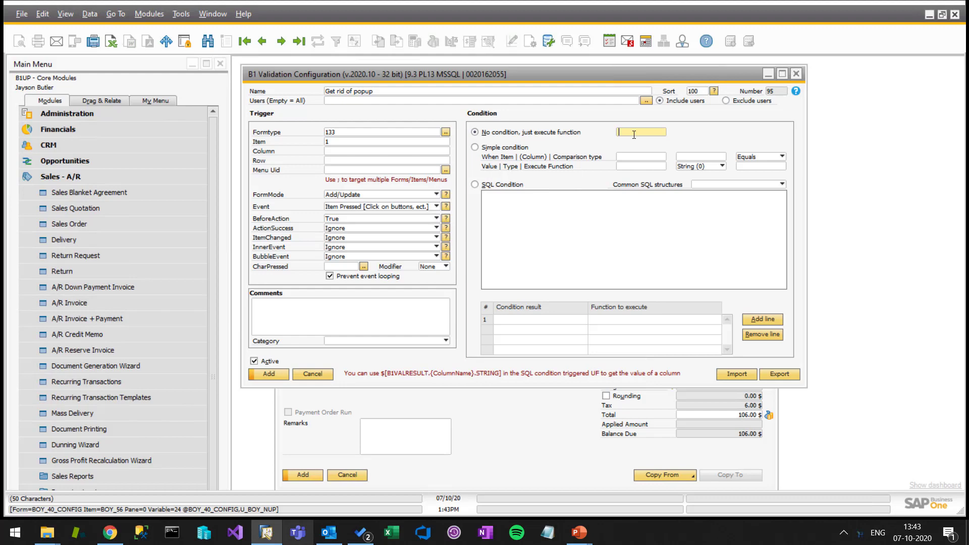
key(Tab)
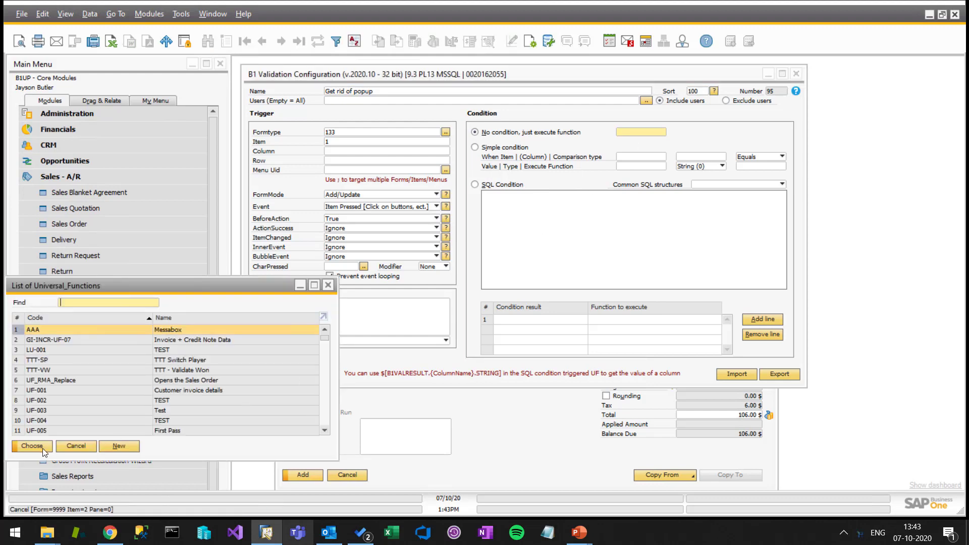
drag(119, 459, 119, 457)
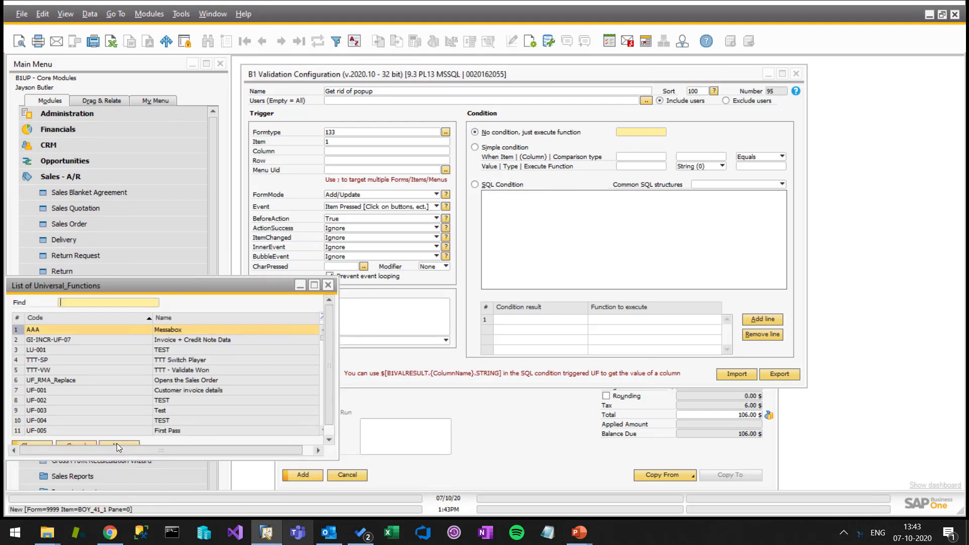
click(117, 444)
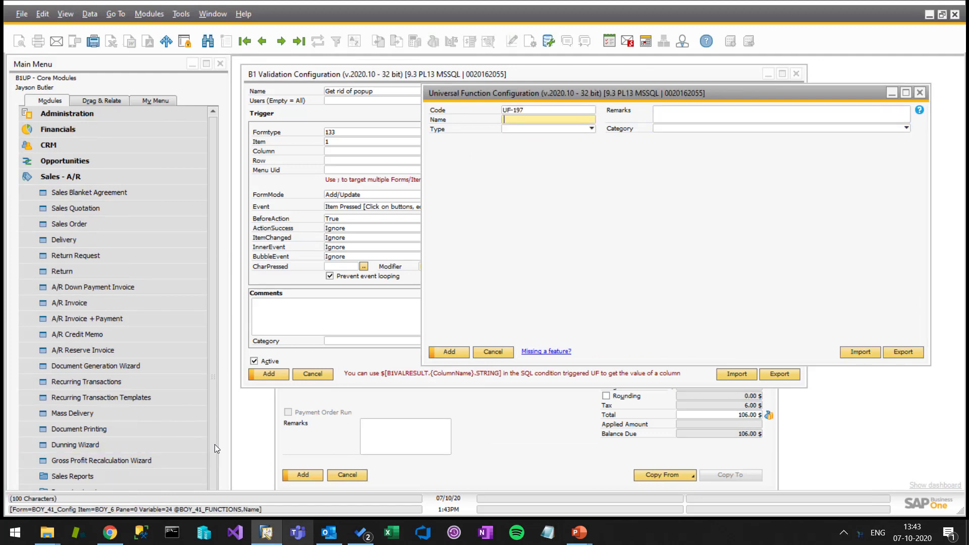
text(Popup remover)
Step: Make it a Macro whose command is AutoPressNextPopup(); with an empty parameter
click(565, 128)
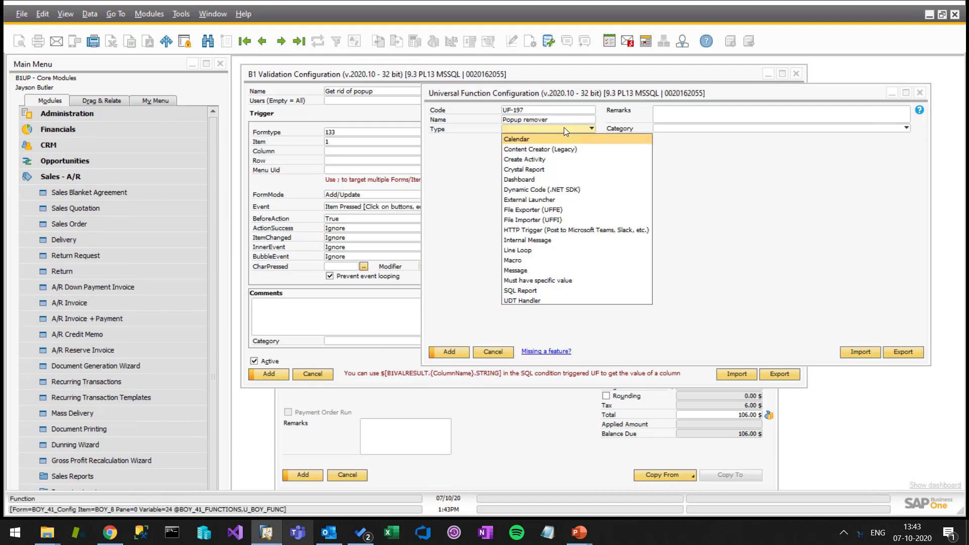
click(529, 260)
click(545, 225)
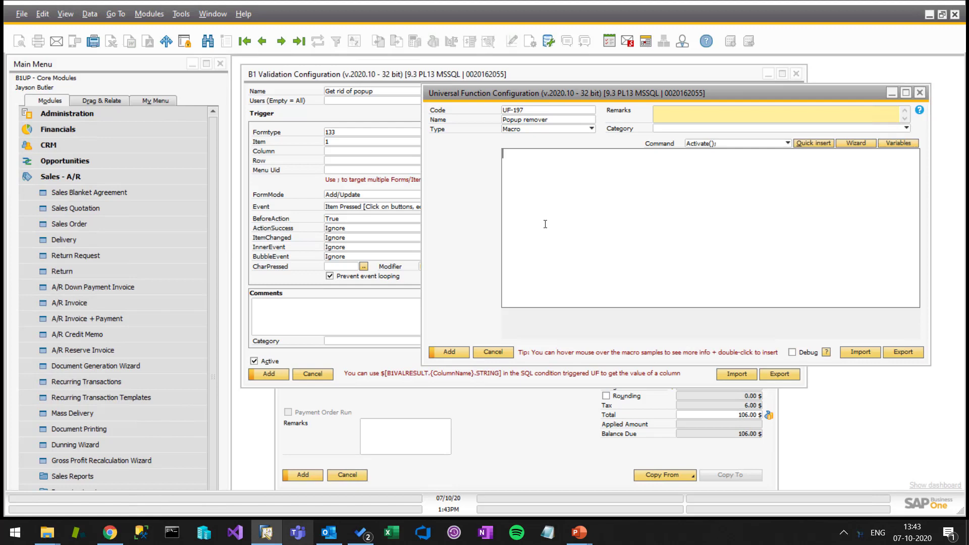
text(au)
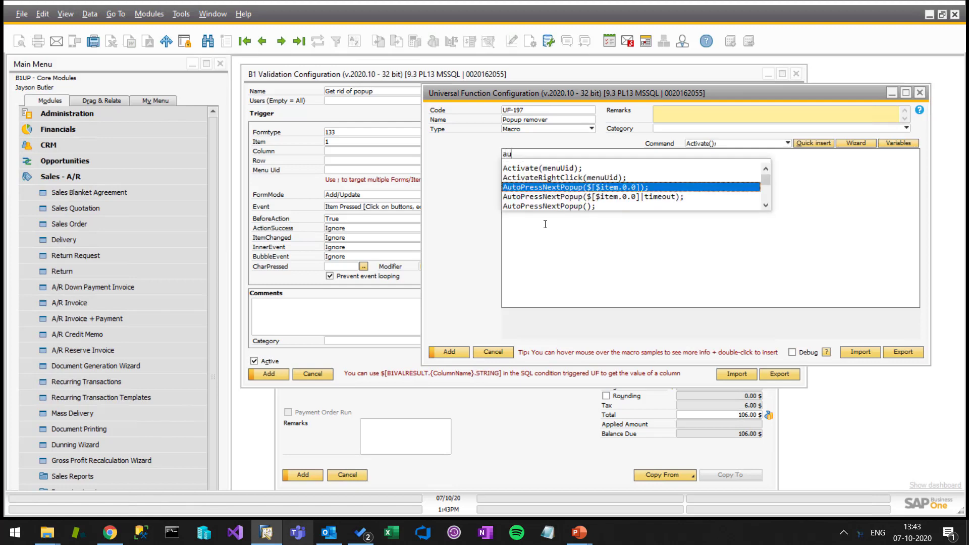
key(Down)
key(Down)
key(Up)
key(Up)
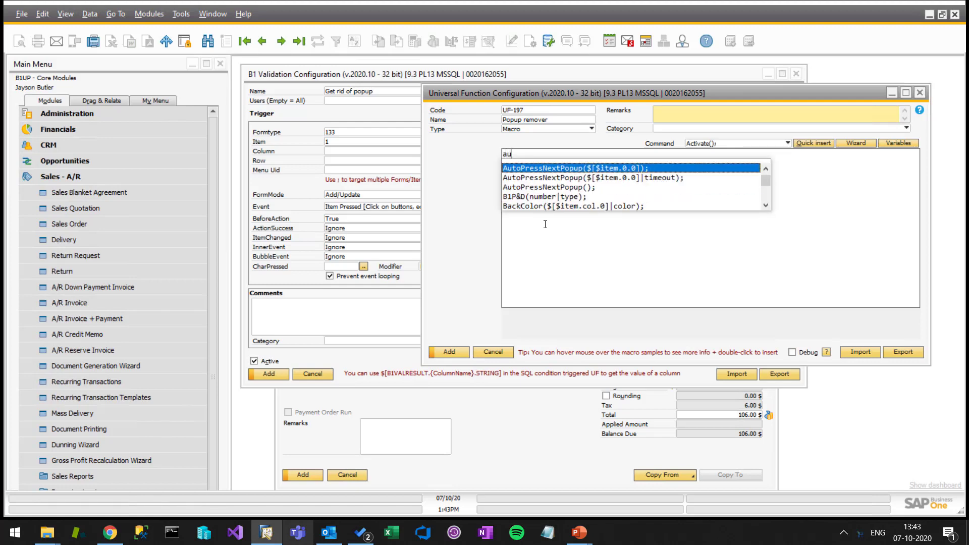
key(Down)
key(Up)
key(Down)
key(Down)
key(Up)
key(Up)
key(Down)
key(Down)
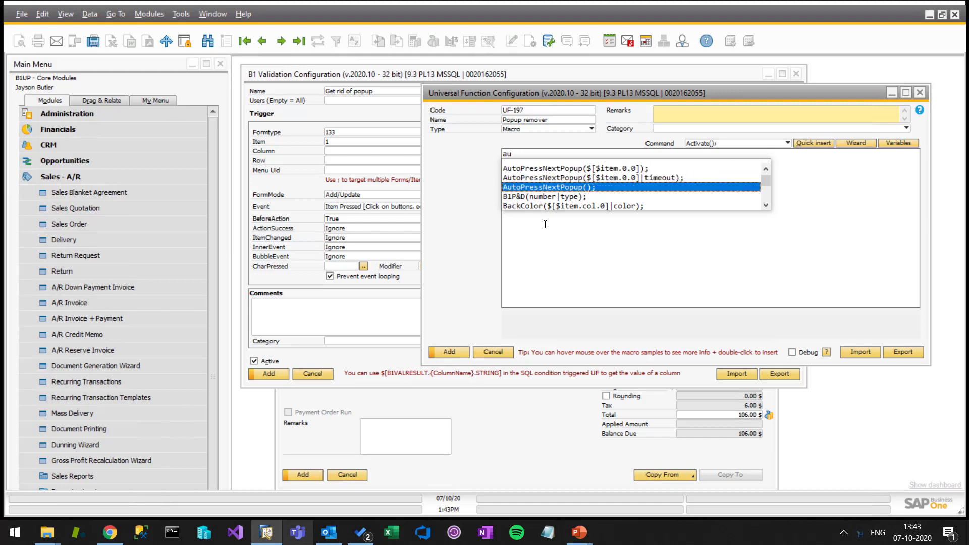
key(Up)
key(Up)
key(Return)
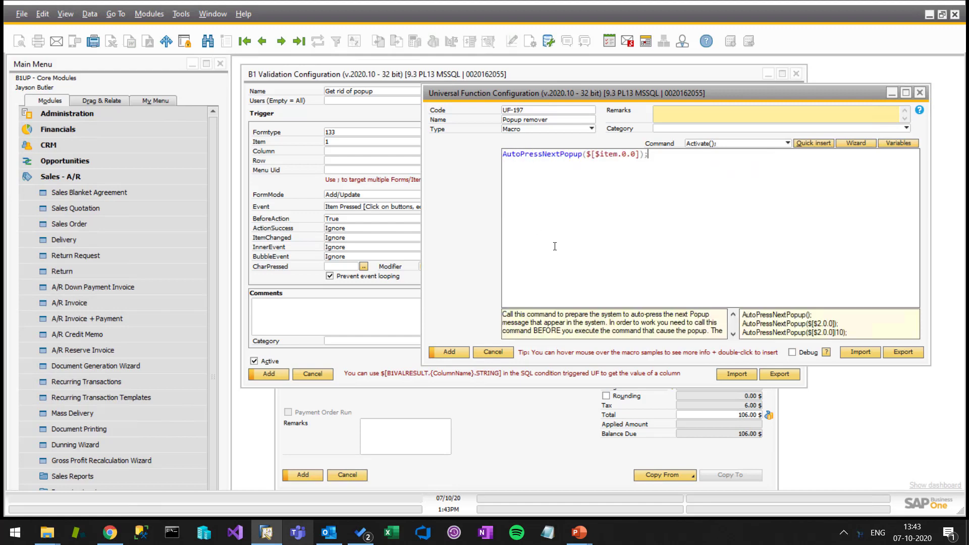
key(Left)
key(Left)
key(Left)
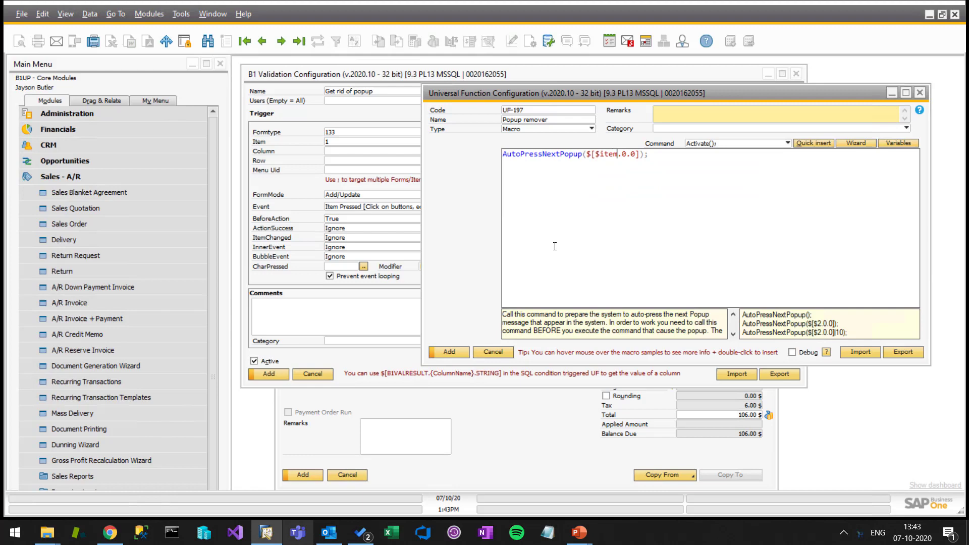
key(BackSpace)
key(BackSpace)
key(BackSpace)
key(BackSpace)
text(2)
key(BackSpace)
key(BackSpace)
key(BackSpace)
key(BackSpace)
key(BackSpace)
key(BackSpace)
key(BackSpace)
key(BackSpace)
key(BackSpace)
Step: Save the 'Popup remover' function and the 'Get rid of popup' validation, then close back to the invoice
click(446, 349)
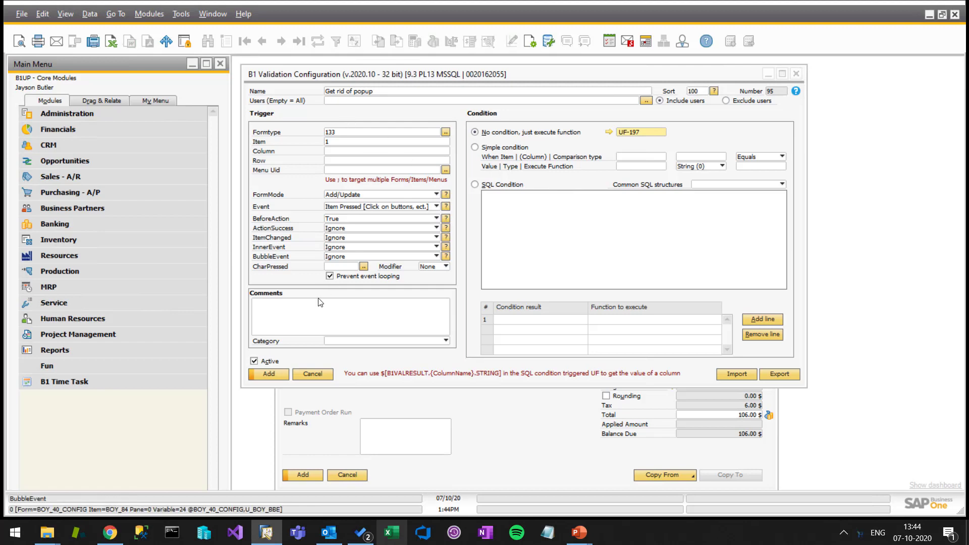
click(254, 374)
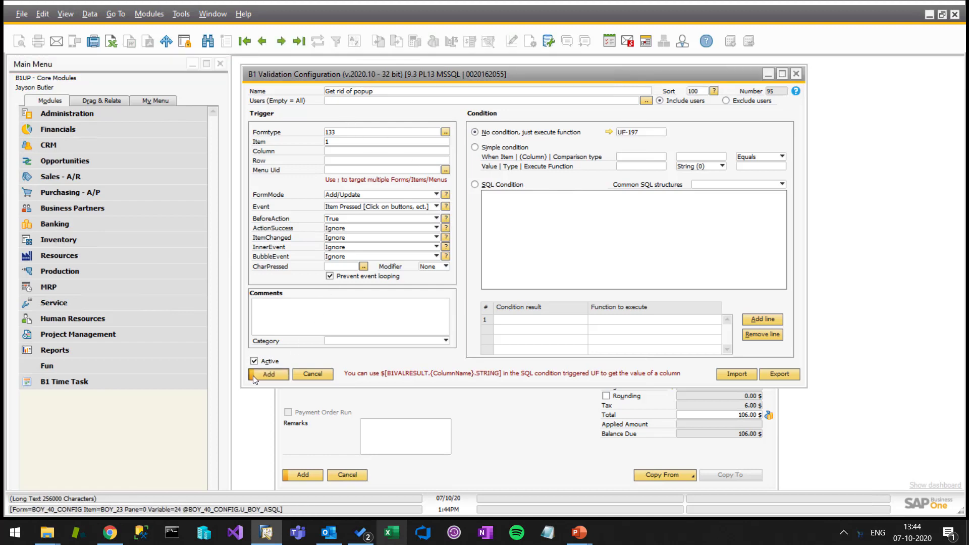
click(312, 374)
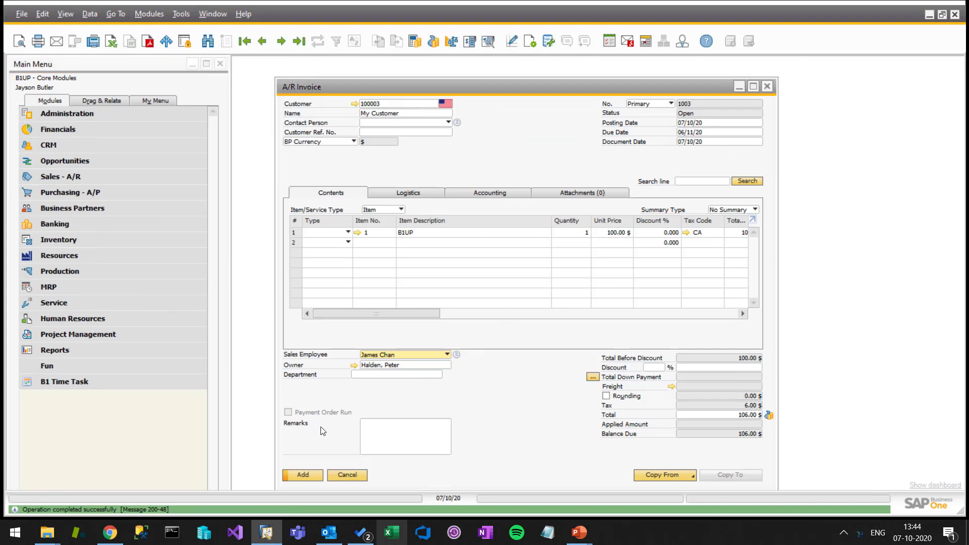
Step: Add the 106.00 $ A/R invoice, with its confirmation popup auto-dismissed
click(302, 475)
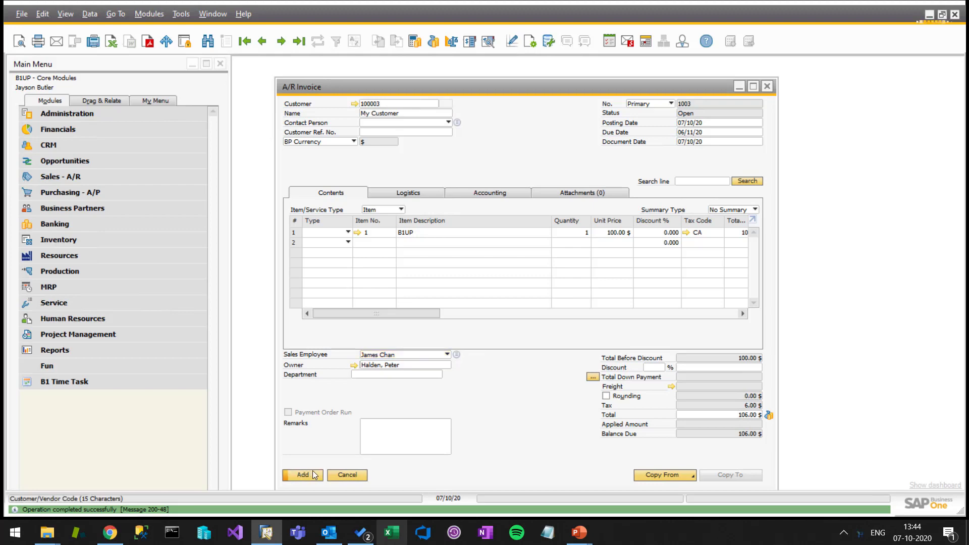
click(313, 474)
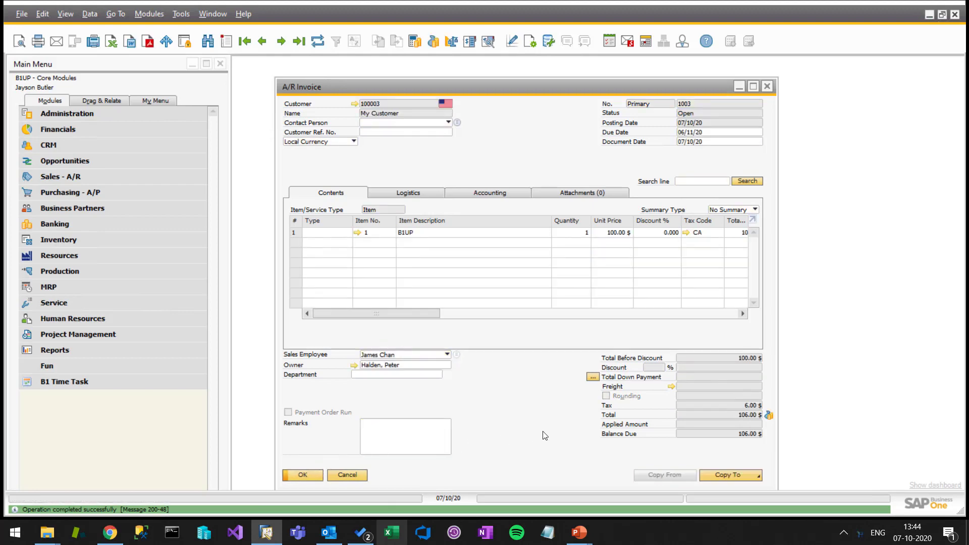